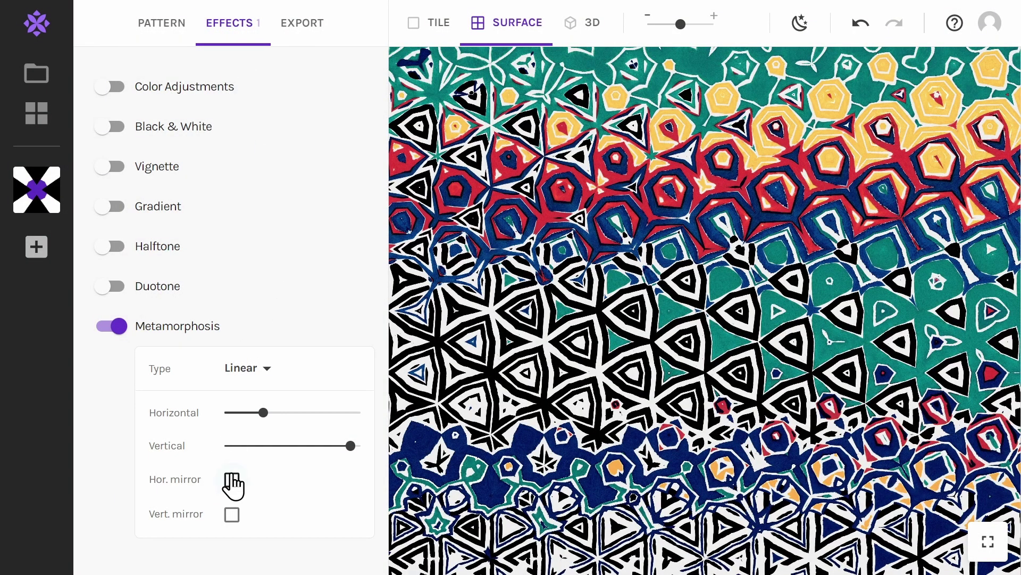
Enable both Hor. mirror and Vert. mirror in the Metamorphosis effect settings
{"action": "left_click", "coordinate": [232, 482]}
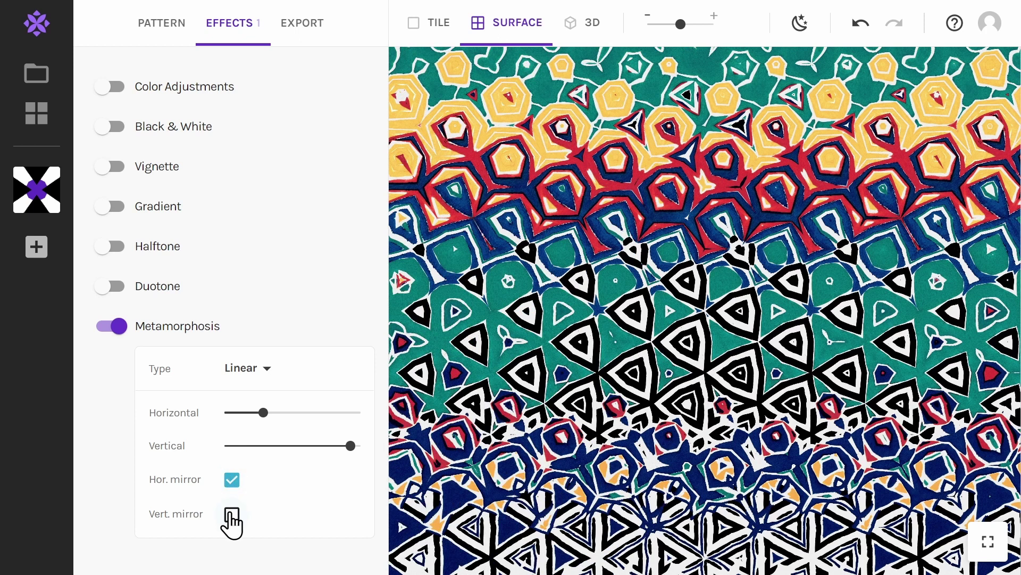
{"action": "left_click", "coordinate": [232, 515]}
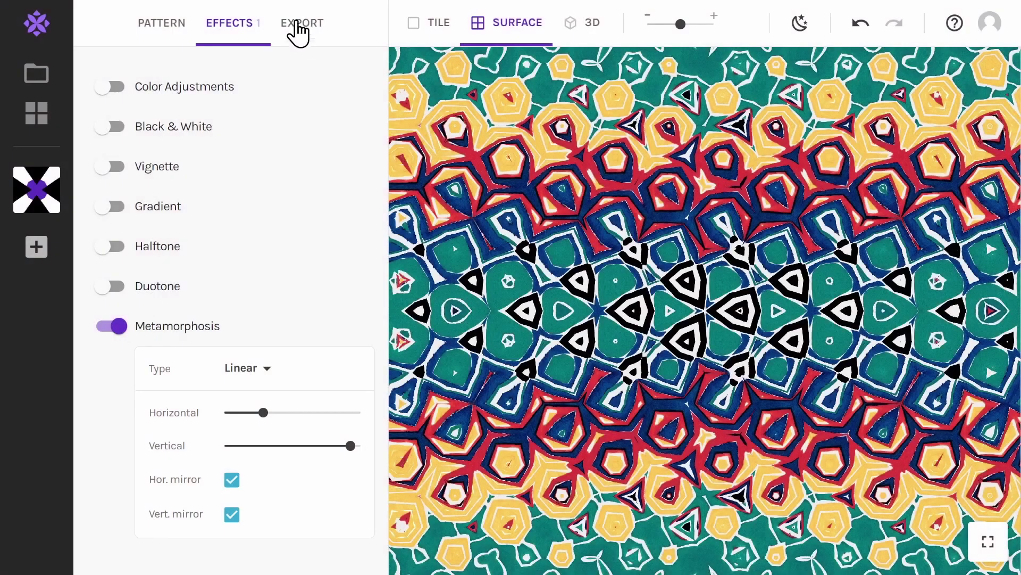
In the export settings, keep Surface mode and choose a Custom size
{"action": "left_click", "coordinate": [296, 27]}
{"action": "left_click", "coordinate": [222, 94]}
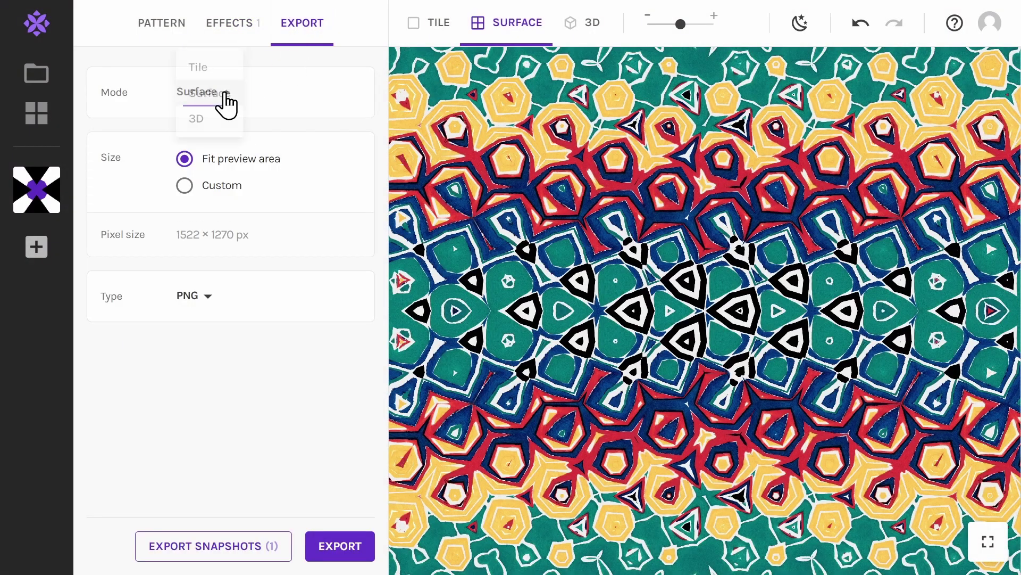
{"action": "left_click", "coordinate": [226, 103]}
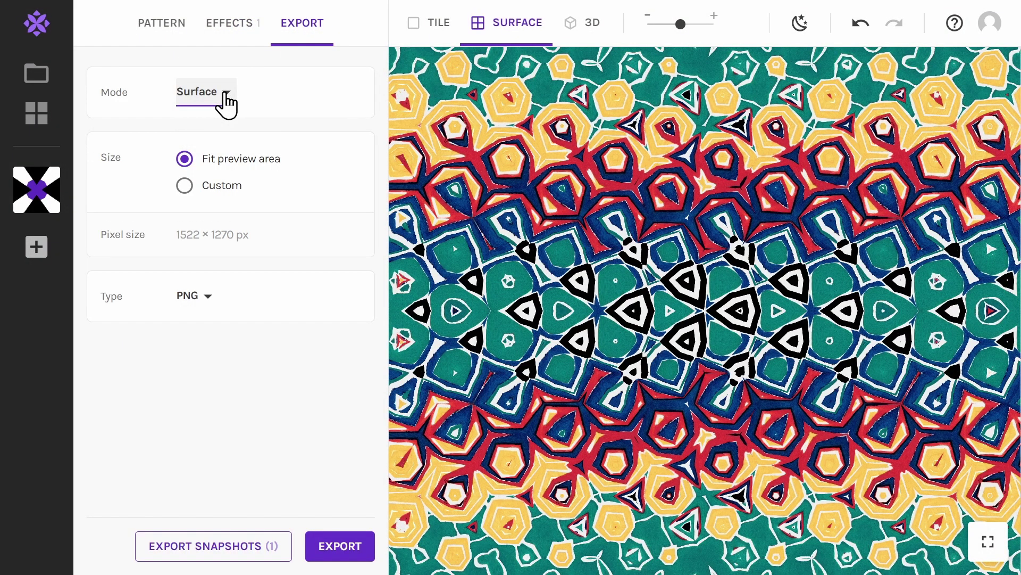
{"action": "left_click", "coordinate": [184, 186]}
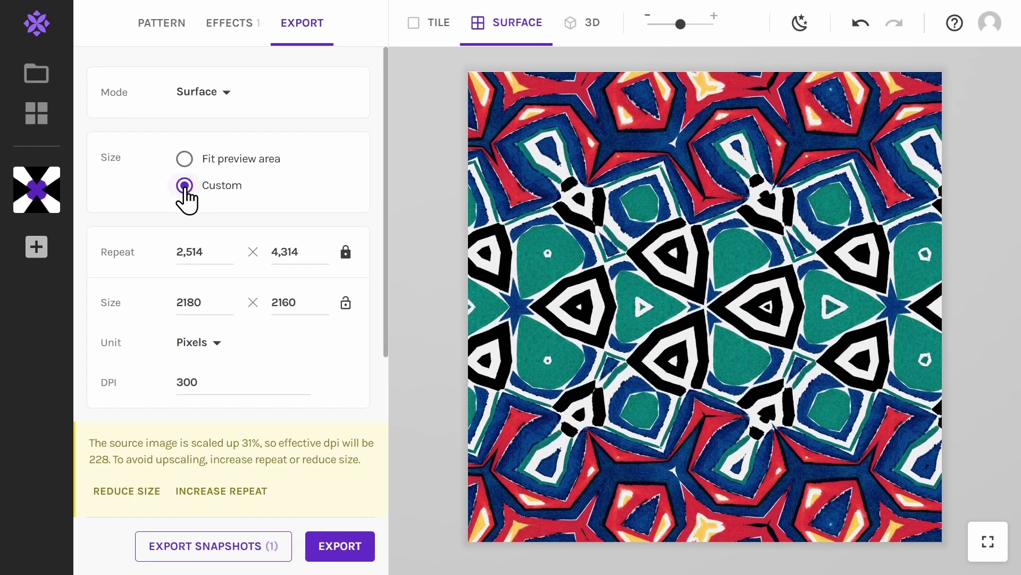
Set the repeats to 6 × 8 and export the 2806 × 2160 PNG
{"action": "left_click", "coordinate": [346, 251]}
{"action": "double_click", "coordinate": [190, 251]}
{"action": "type", "text": "5"}
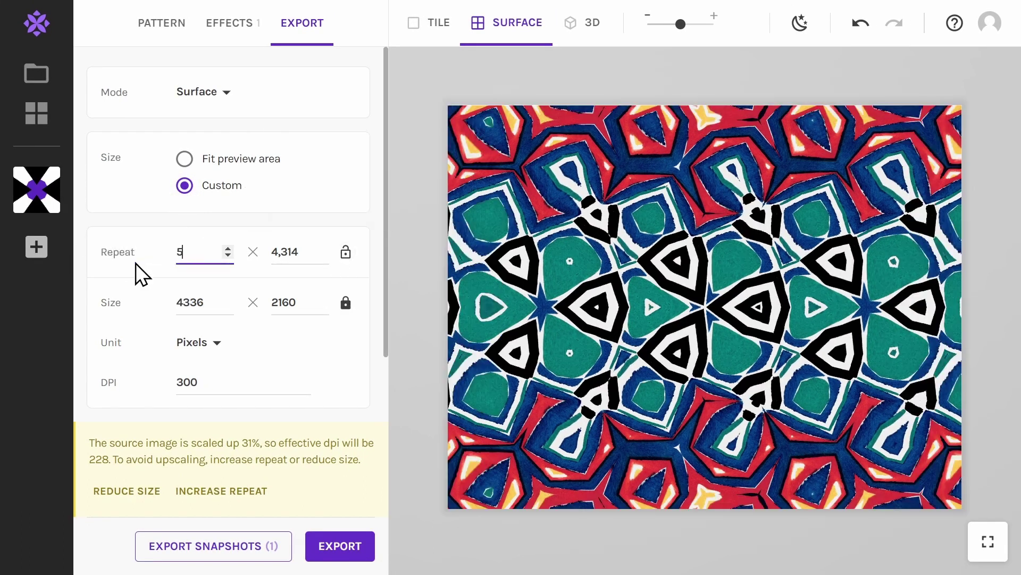
{"action": "key", "text": "Tab"}
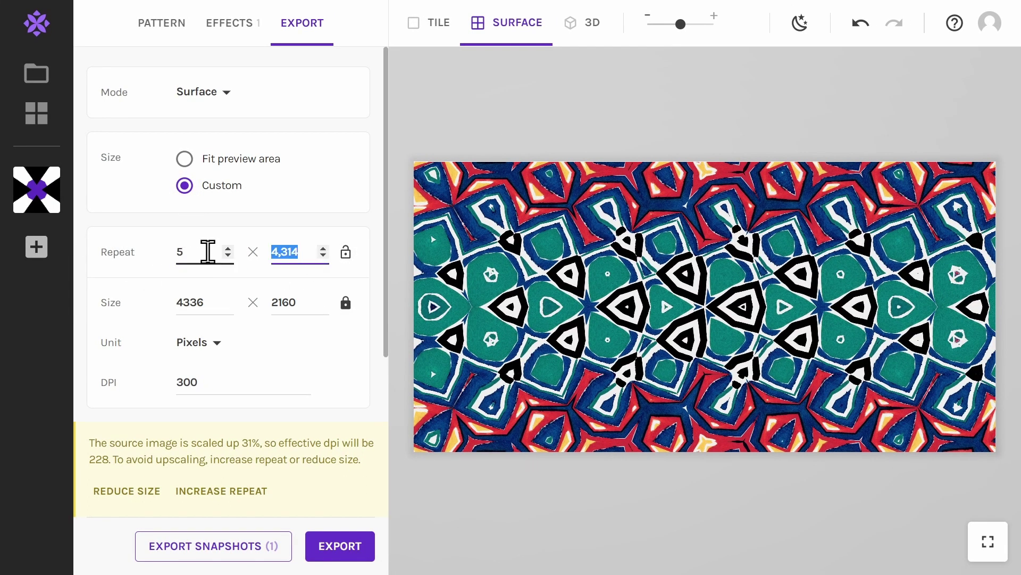
{"action": "type", "text": "4"}
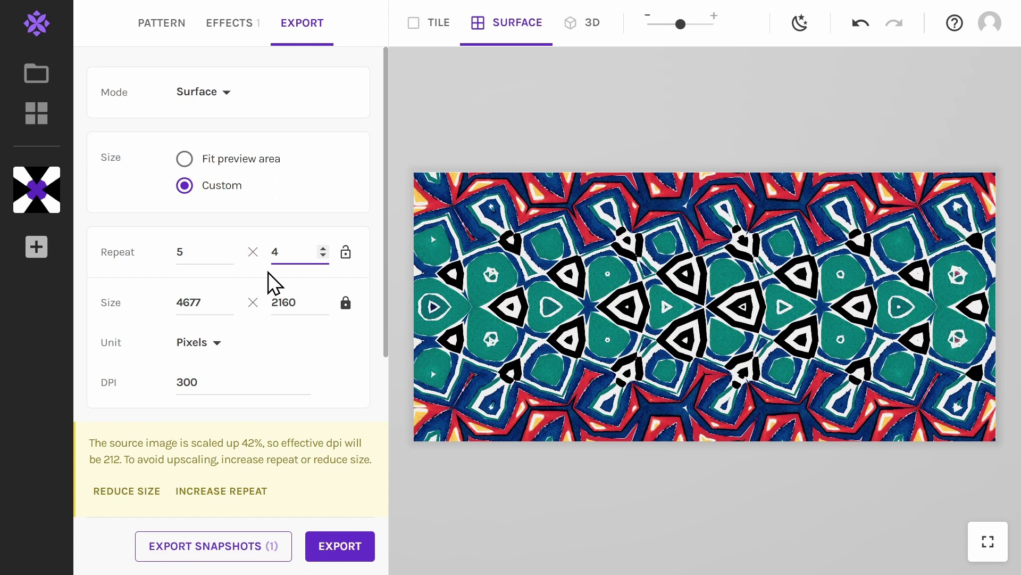
{"action": "double_click", "coordinate": [183, 253]}
{"action": "type", "text": "6"}
{"action": "double_click", "coordinate": [269, 261]}
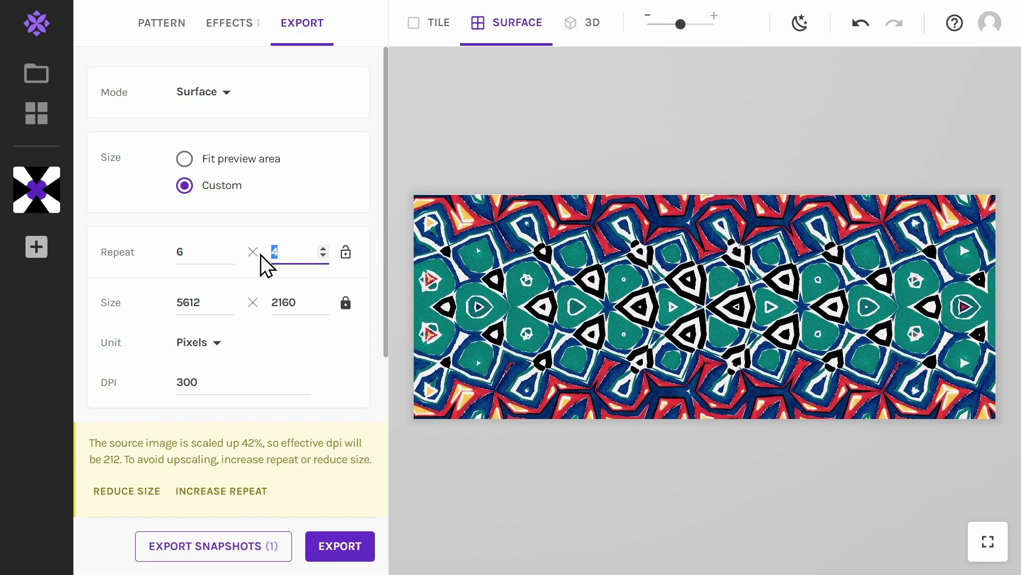
{"action": "type", "text": "8"}
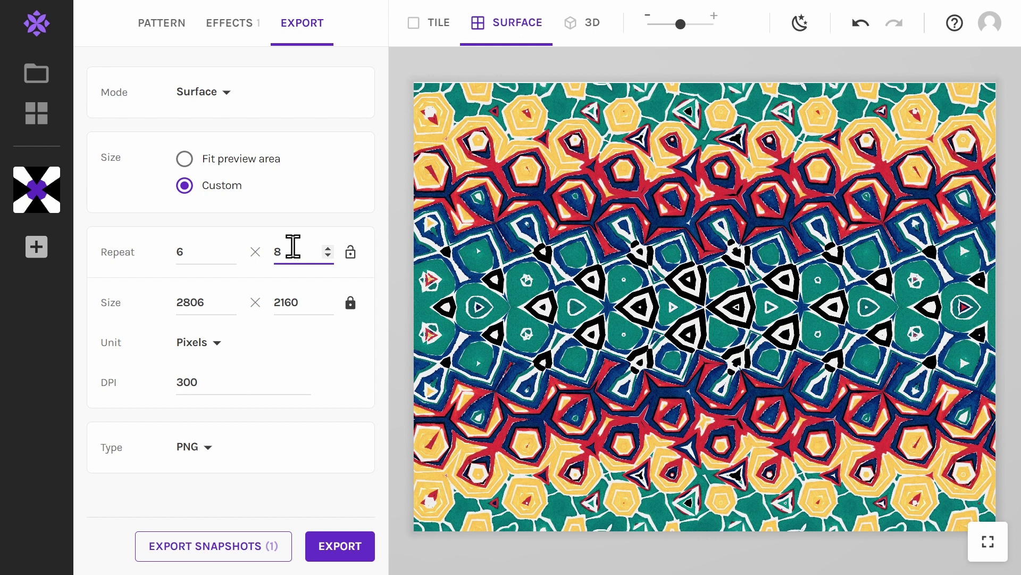
{"action": "left_click", "coordinate": [328, 545]}
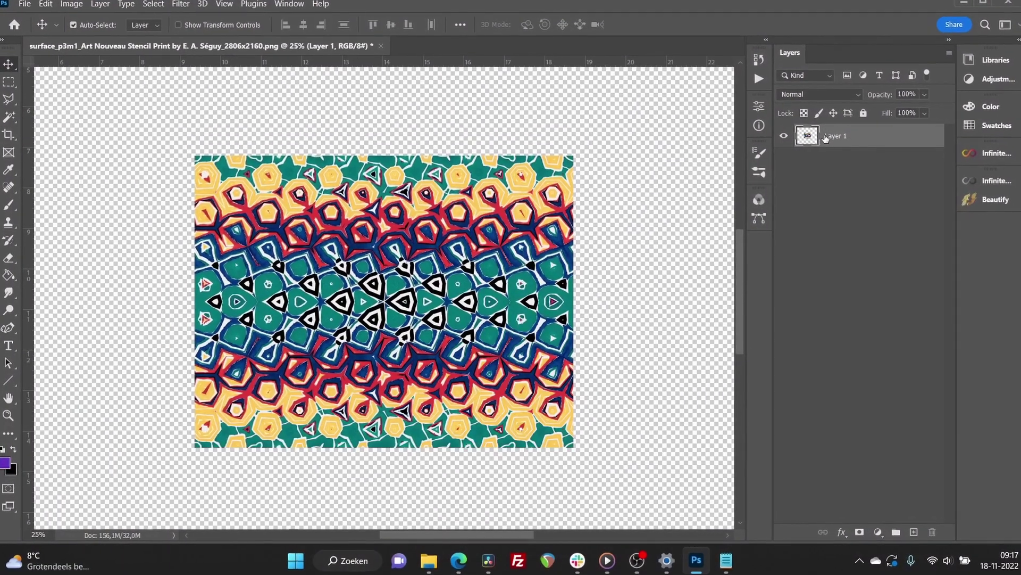
Duplicate Layer 1 and move the copy right beside the original
{"action": "right_click", "coordinate": [827, 136]}
{"action": "left_click", "coordinate": [887, 56]}
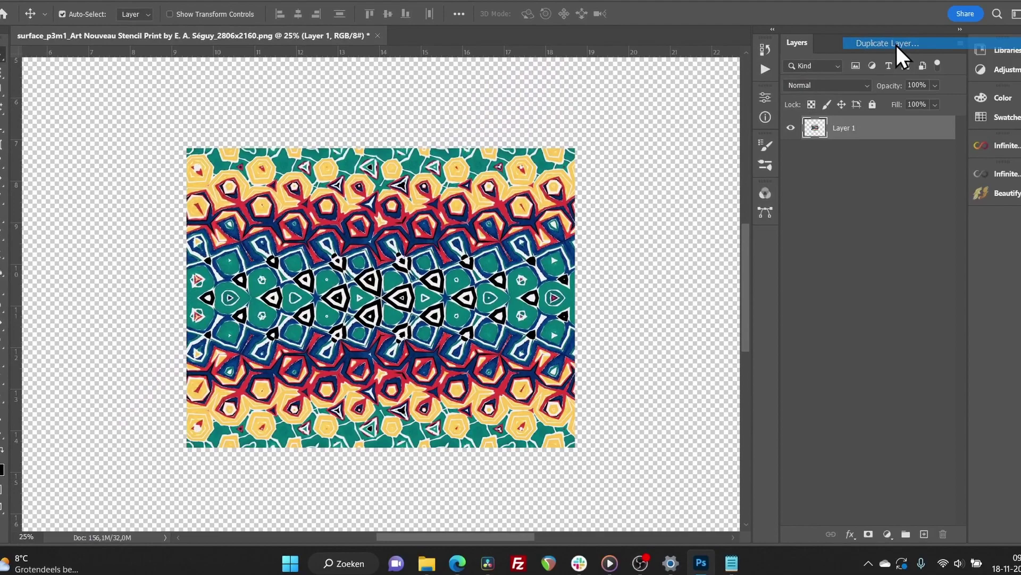
{"action": "key", "text": "Return"}
{"action": "left_click_drag", "start_coordinate": [318, 234], "coordinate": [724, 223]}
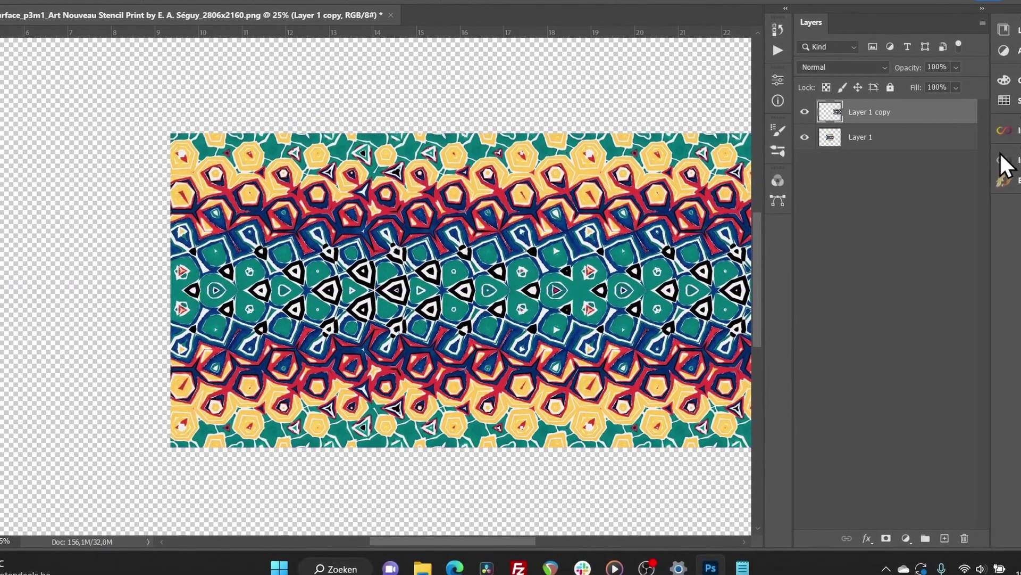
Duplicate Layer 1 copy and shift it diagonally to check the tiles join
{"action": "right_click", "coordinate": [911, 111]}
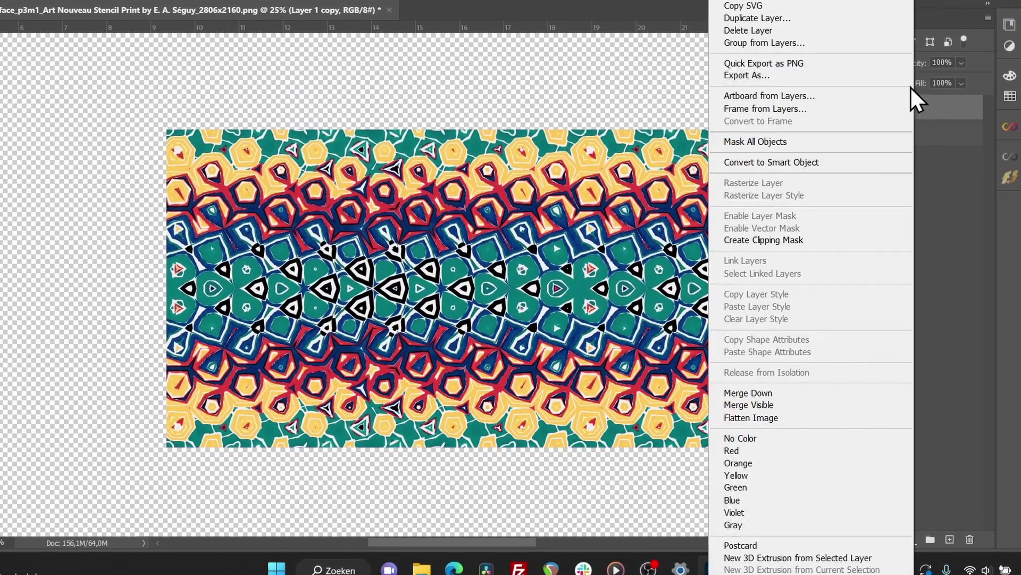
{"action": "left_click", "coordinate": [728, 23]}
{"action": "key", "text": "Return"}
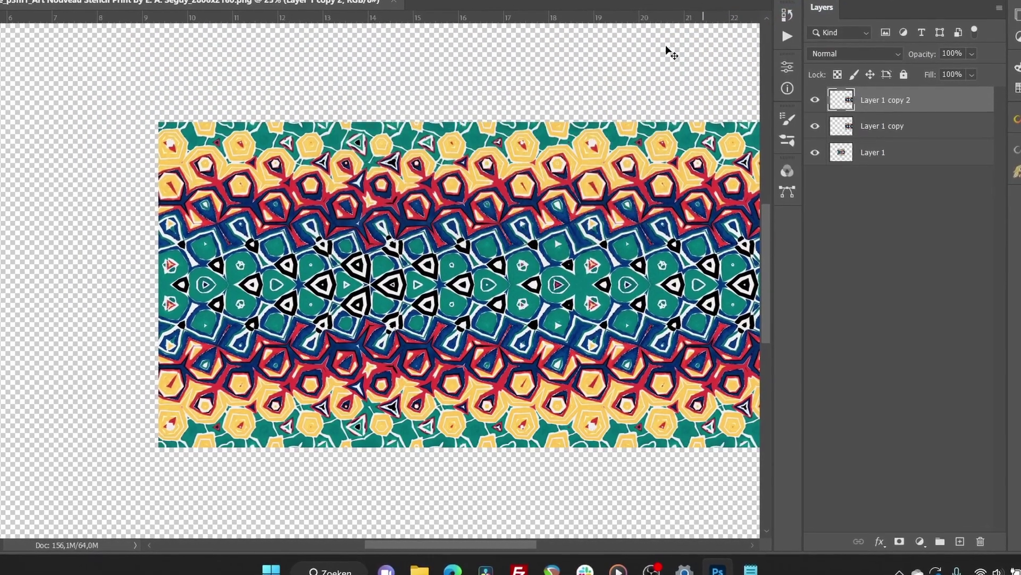
{"action": "left_click_drag", "start_coordinate": [625, 155], "coordinate": [229, 482]}
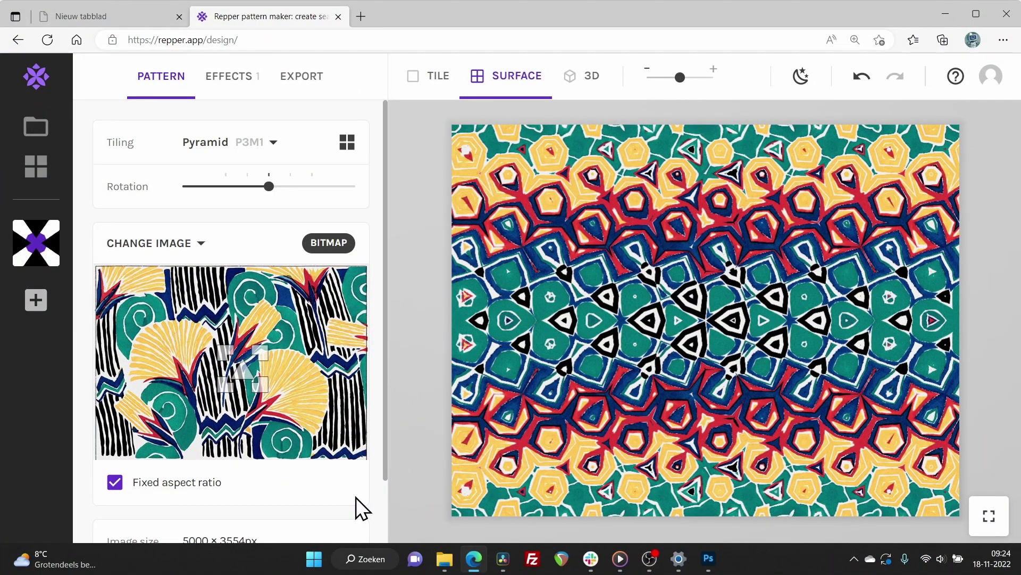
Upload the exported pattern PNG as Repper's new source image
{"action": "left_click", "coordinate": [200, 250]}
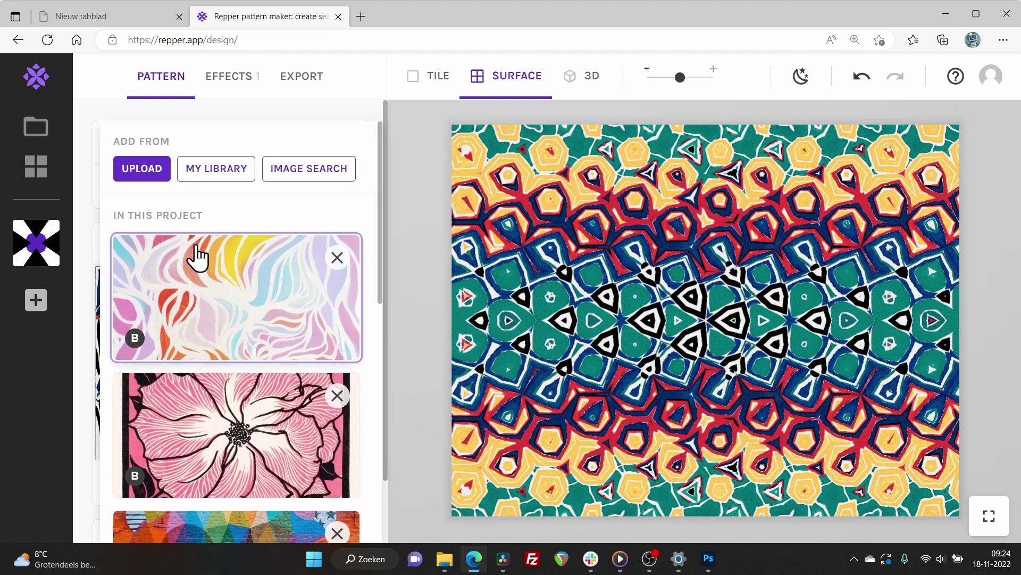
{"action": "left_click", "coordinate": [140, 175]}
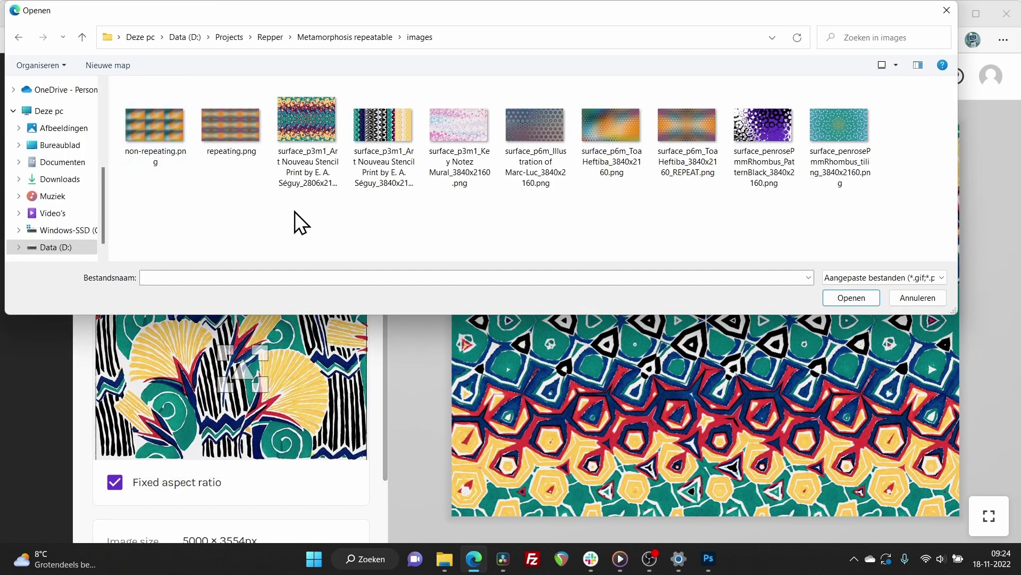
{"action": "double_click", "coordinate": [314, 120]}
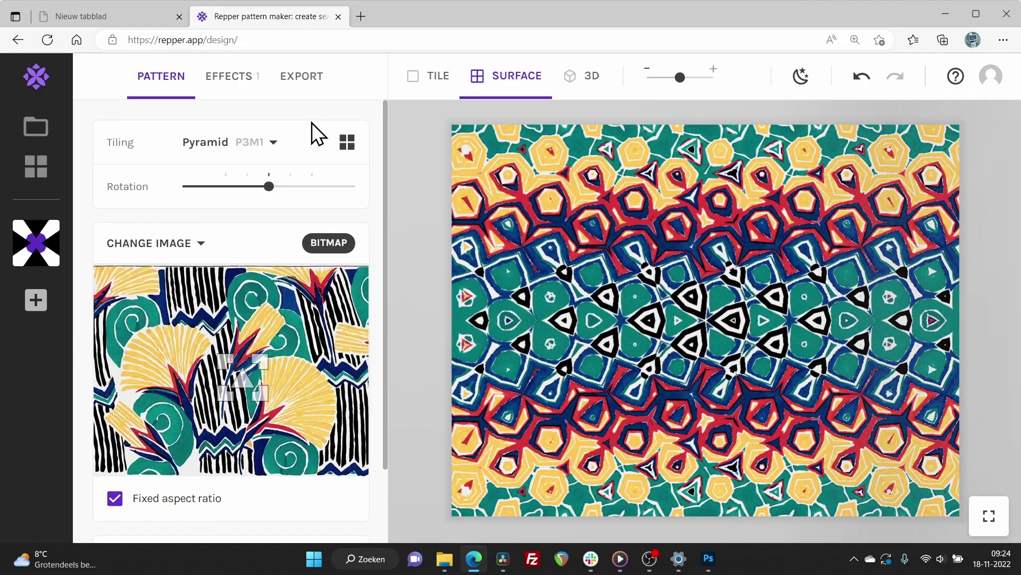
Tile it on a Rectangular Grid covering the whole image and enlarge the preview
{"action": "left_click", "coordinate": [261, 145]}
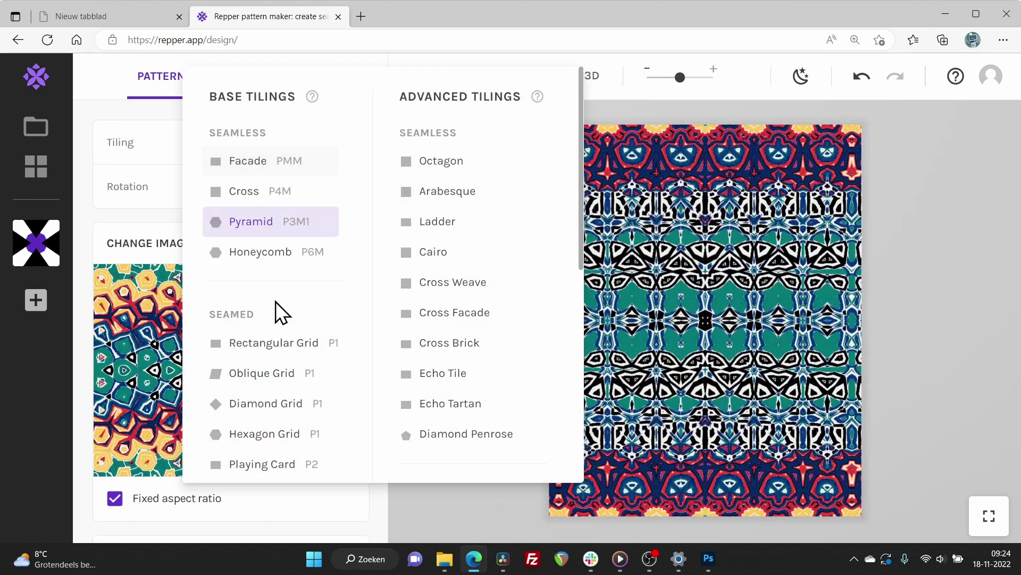
{"action": "left_click", "coordinate": [273, 353]}
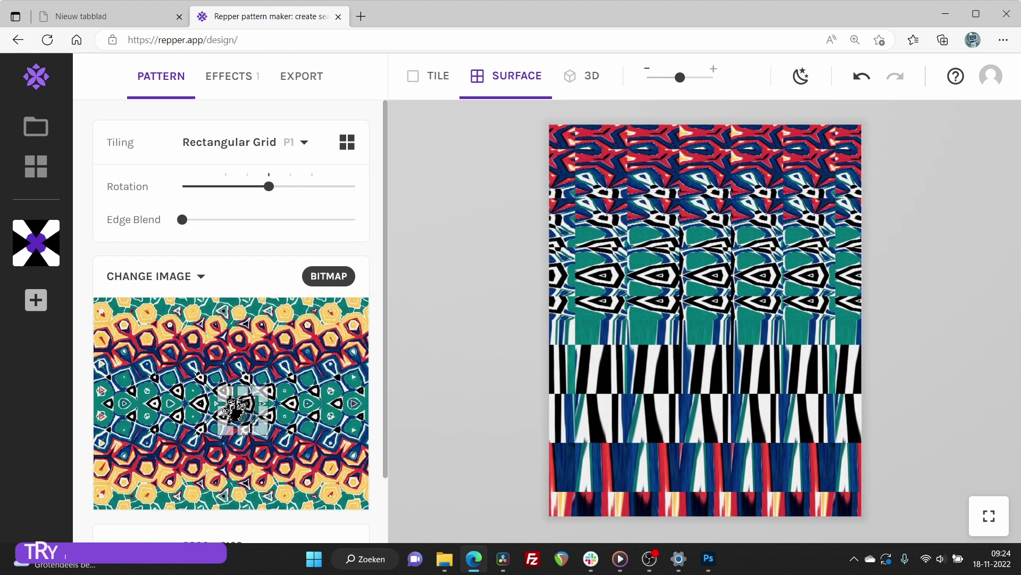
{"action": "left_click_drag", "start_coordinate": [242, 413], "coordinate": [371, 510]}
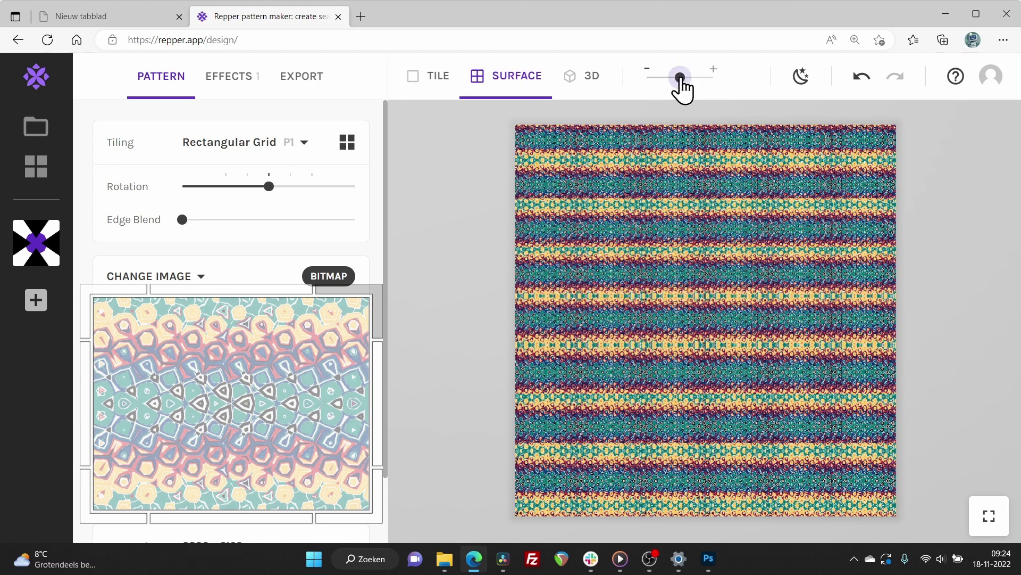
{"action": "left_click_drag", "start_coordinate": [681, 77], "coordinate": [709, 79]}
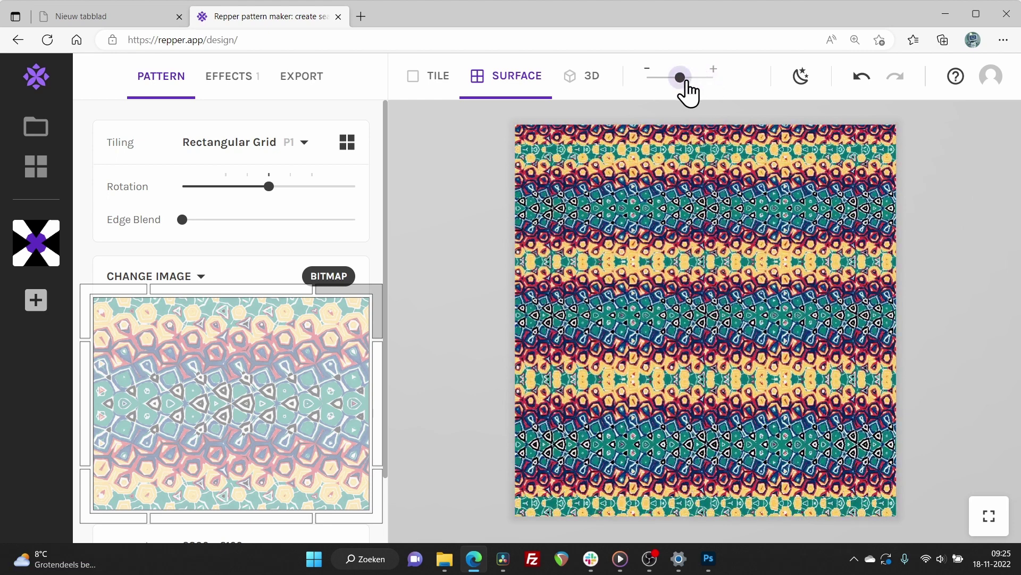
Turn off Metamorphosis and set the export size to Fit preview area (1525 × 1081 px)
{"action": "left_click", "coordinate": [239, 85]}
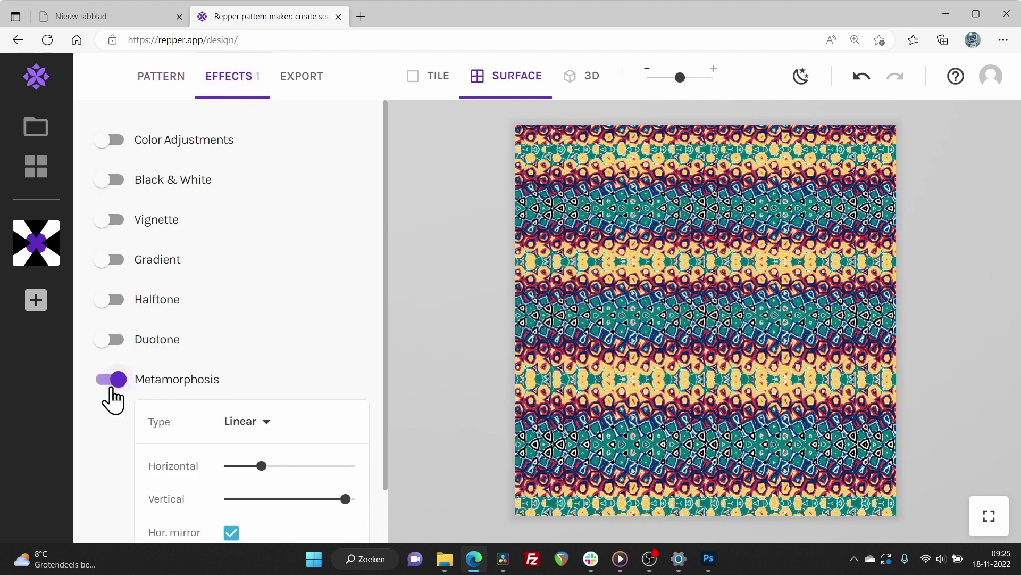
{"action": "left_click", "coordinate": [112, 379]}
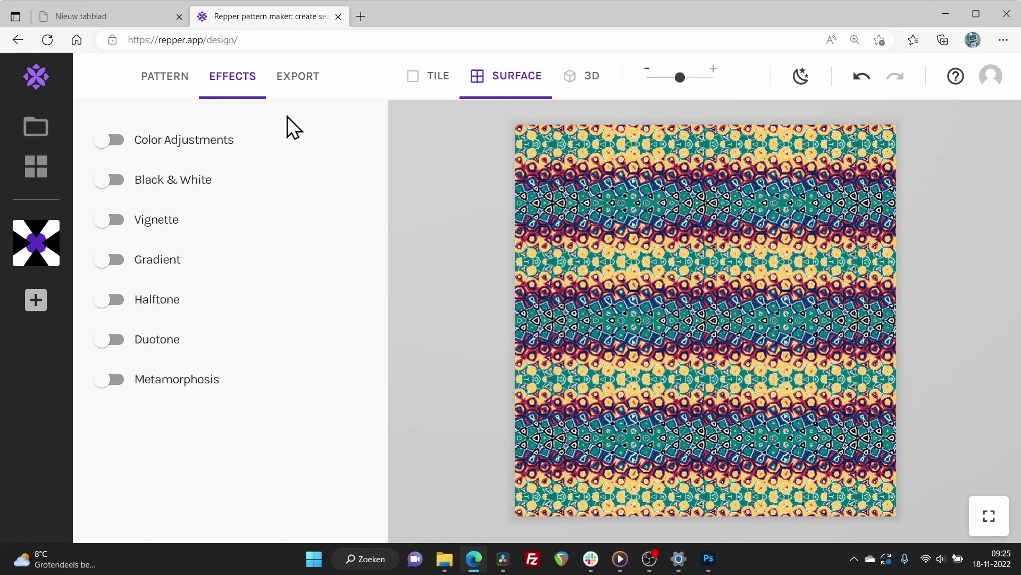
{"action": "left_click", "coordinate": [298, 85]}
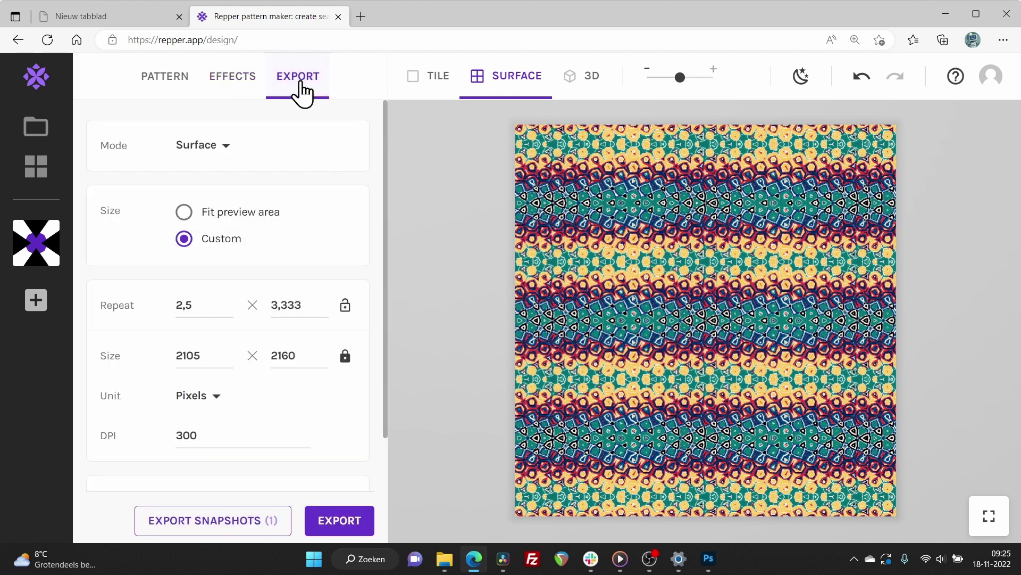
{"action": "left_click", "coordinate": [184, 213]}
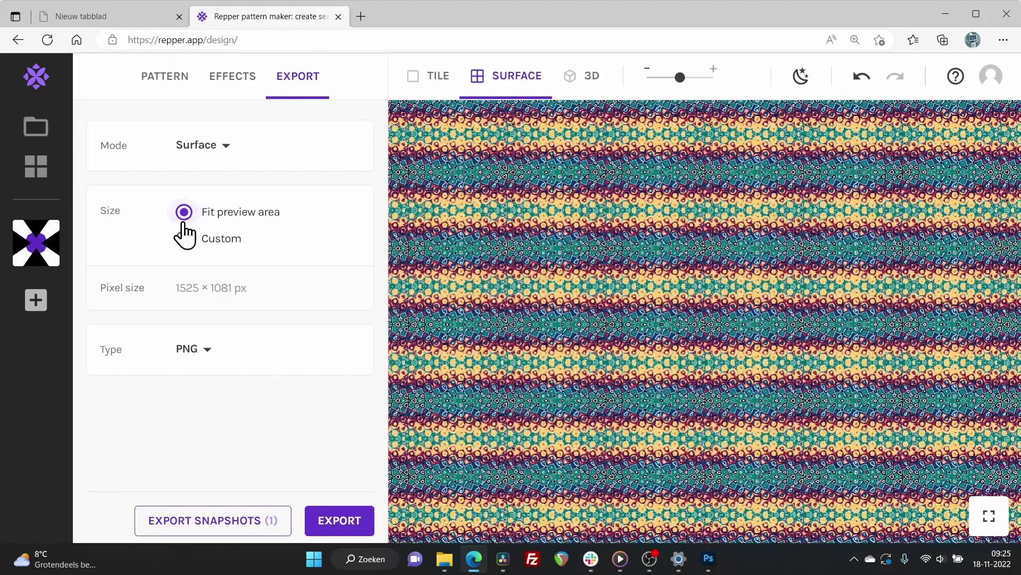
{"action": "left_click_drag", "start_coordinate": [681, 79], "coordinate": [698, 96]}
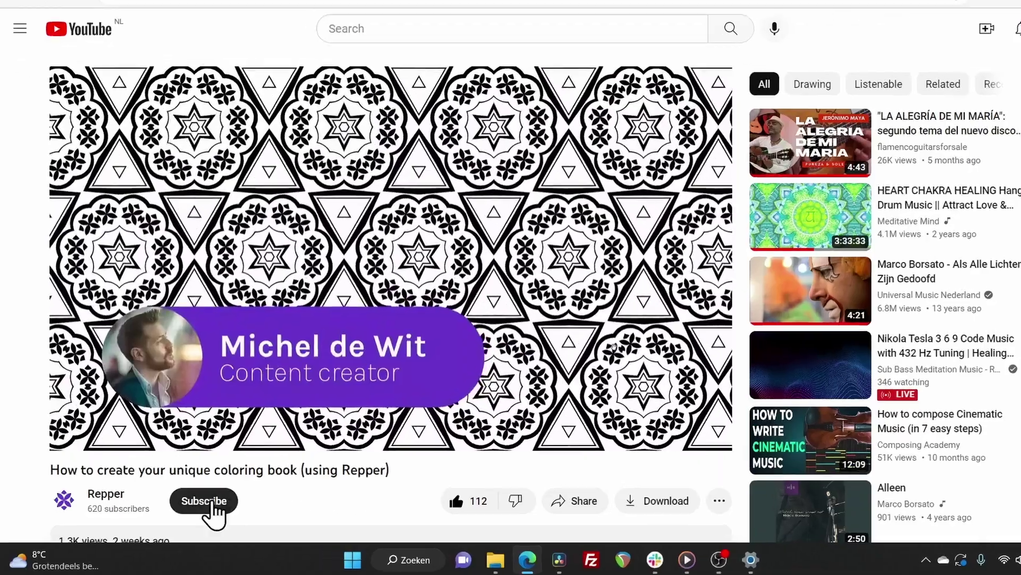
Subscribe to the Repper channel and type the comment 'It was awesome!'
{"action": "left_click", "coordinate": [209, 493]}
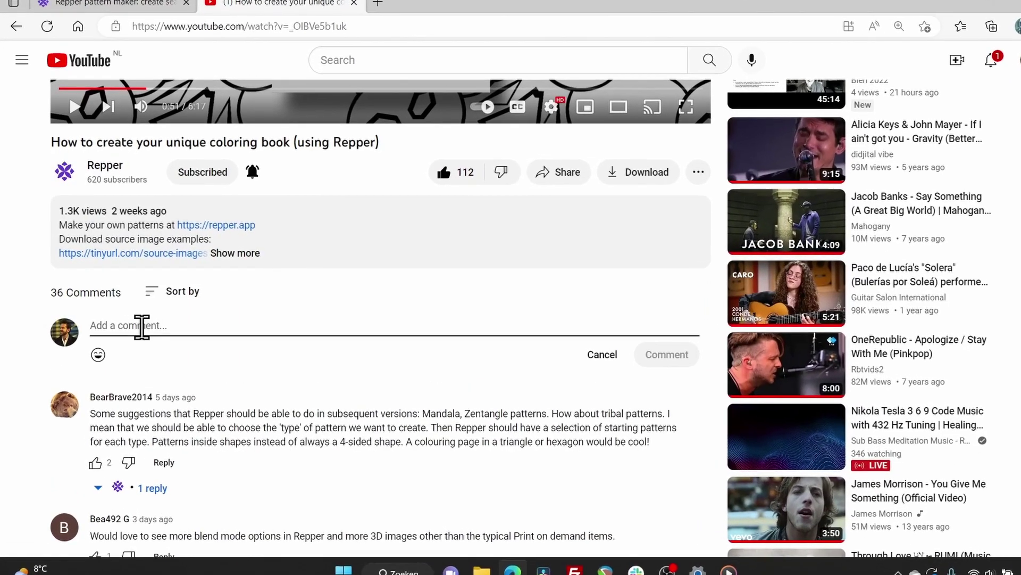
{"action": "type", "text": "It was aw"}
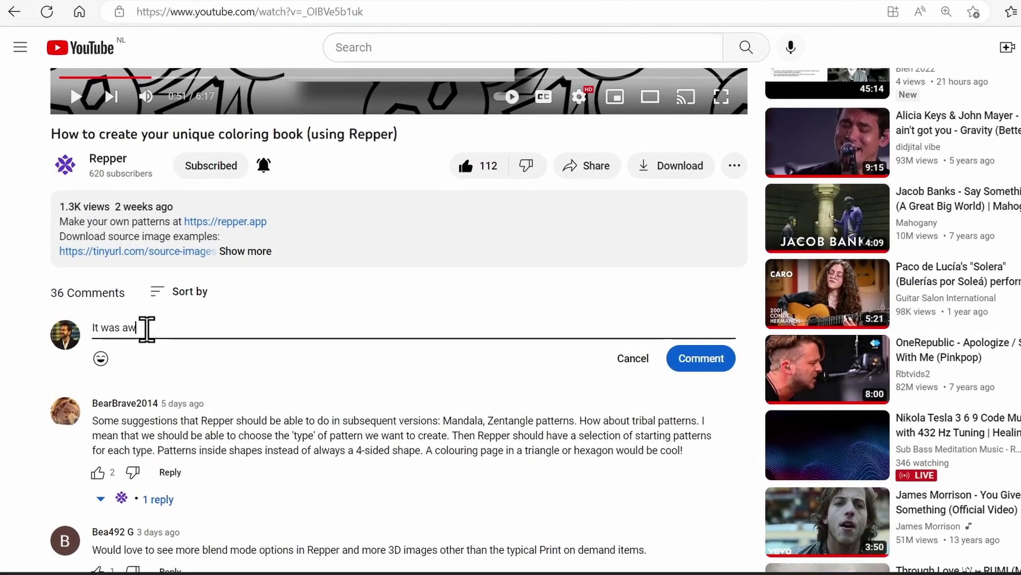
{"action": "type", "text": "esome!"}
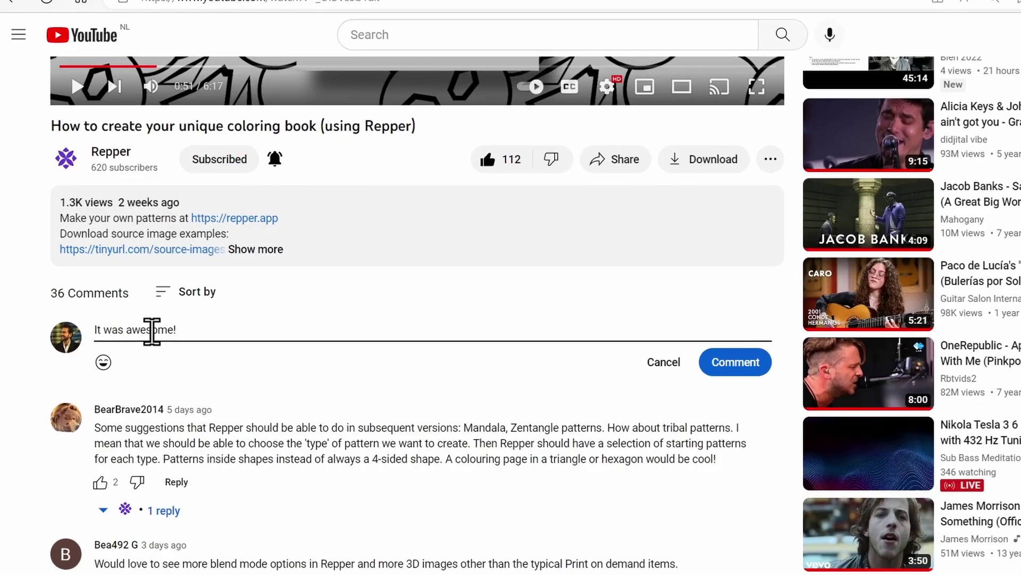